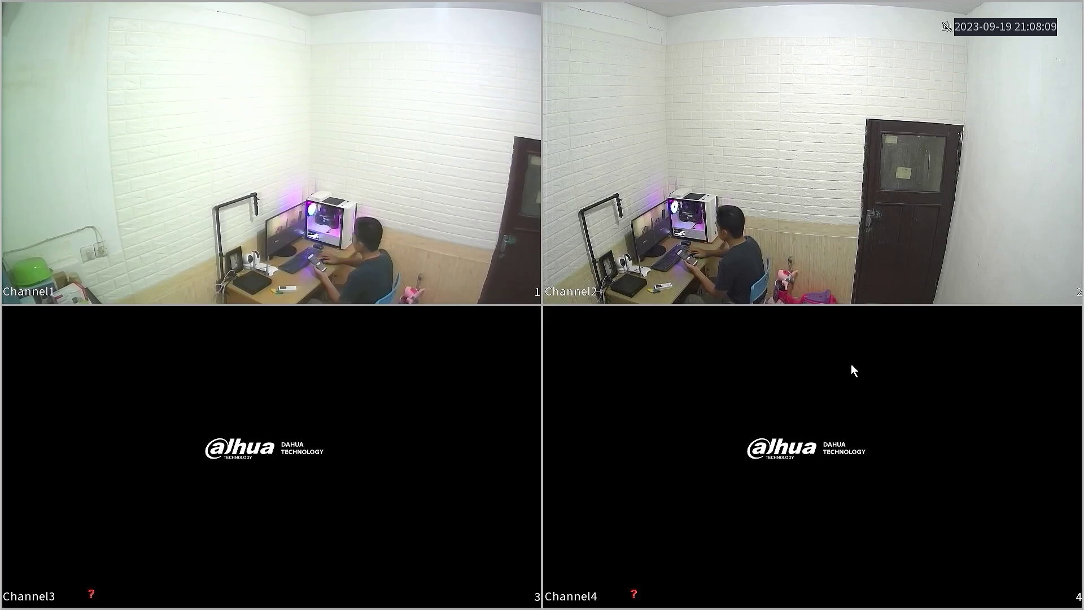
# Unlock the XVR main menu with the pattern and show NETWORK > P2P with the Device SN QR code
pyautogui.rightClick(650, 218)
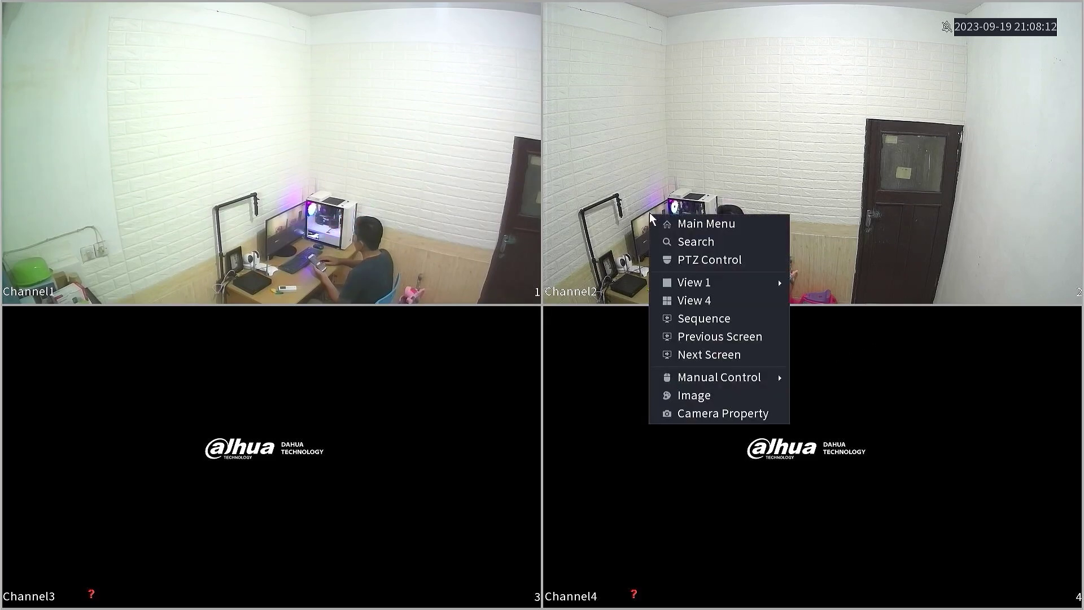
pyautogui.click(692, 225)
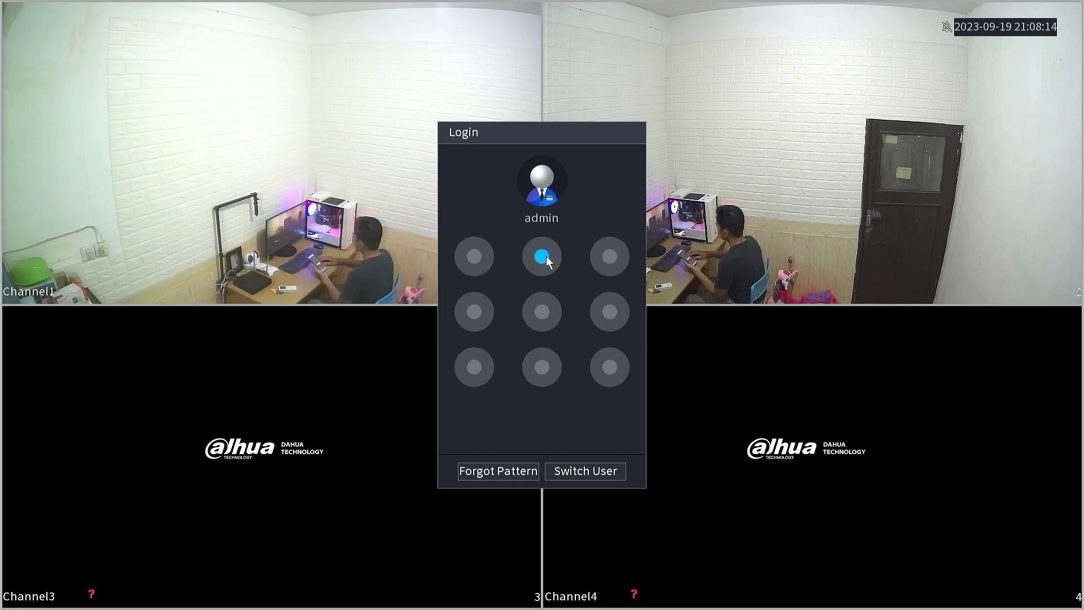
pyautogui.moveTo(542, 256); pyautogui.dragTo(546, 373)
pyautogui.moveTo(617, 379); pyautogui.dragTo(616, 379)
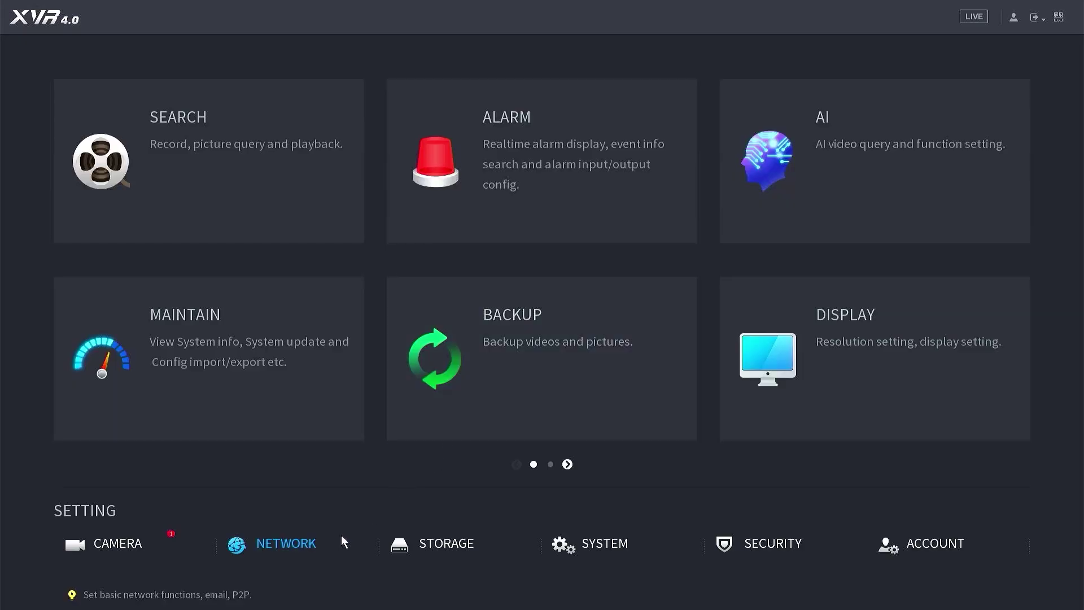
pyautogui.click(297, 545)
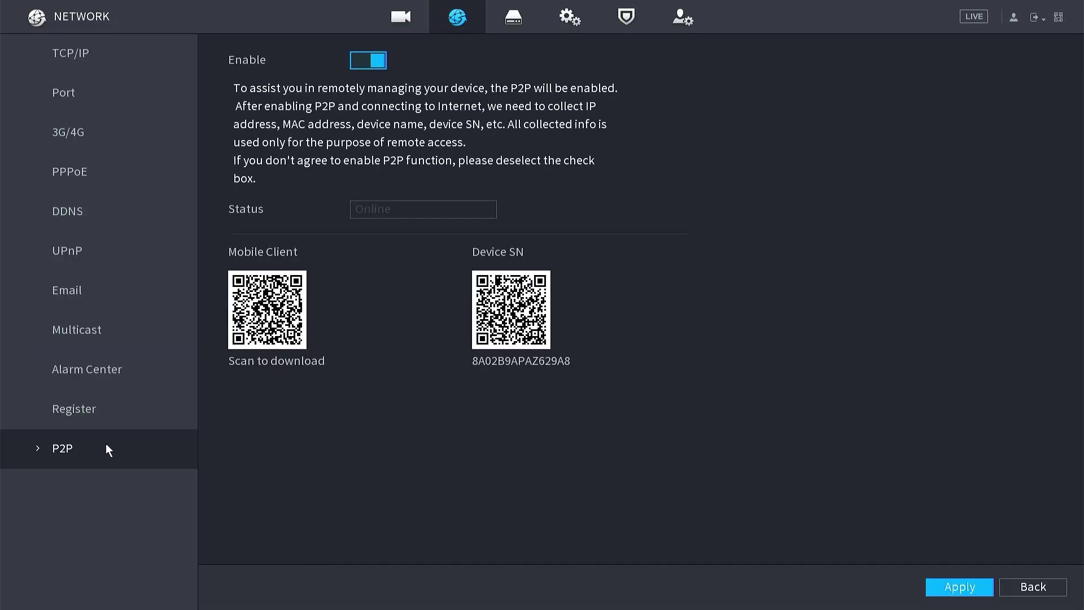